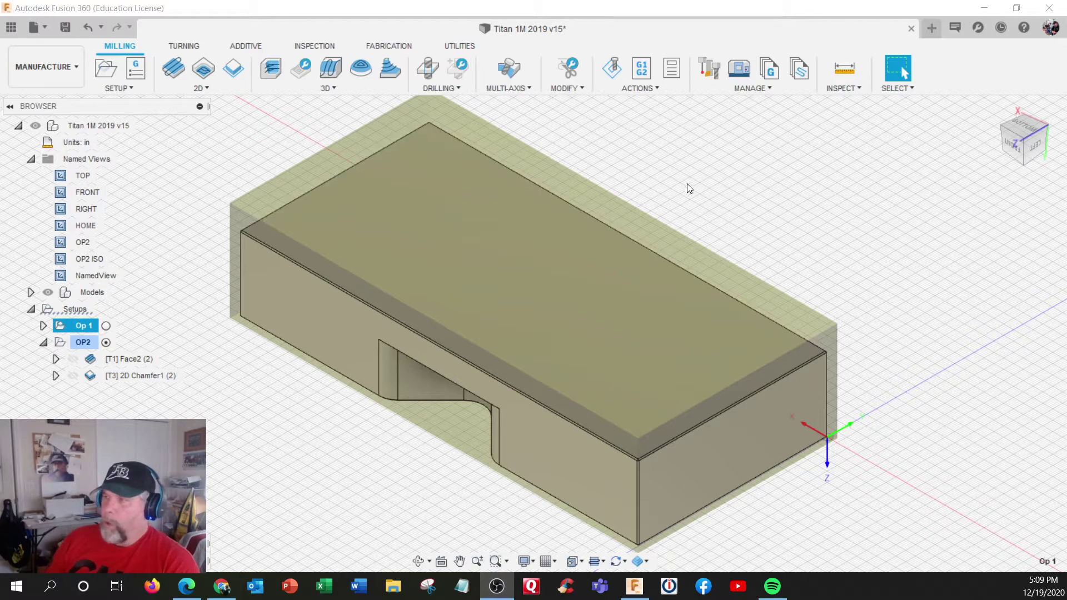
Activate and expand Op 1, preview the Adaptive1 toolpath, then reselect Op 1.
{"action": "left_click", "coordinate": [106, 326]}
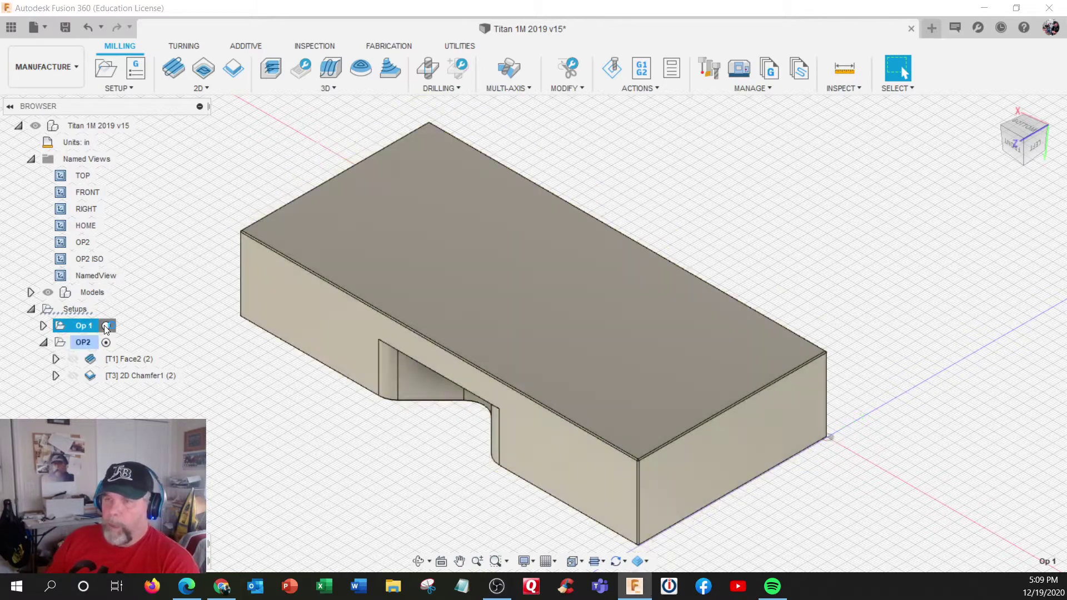
{"action": "left_click", "coordinate": [44, 326]}
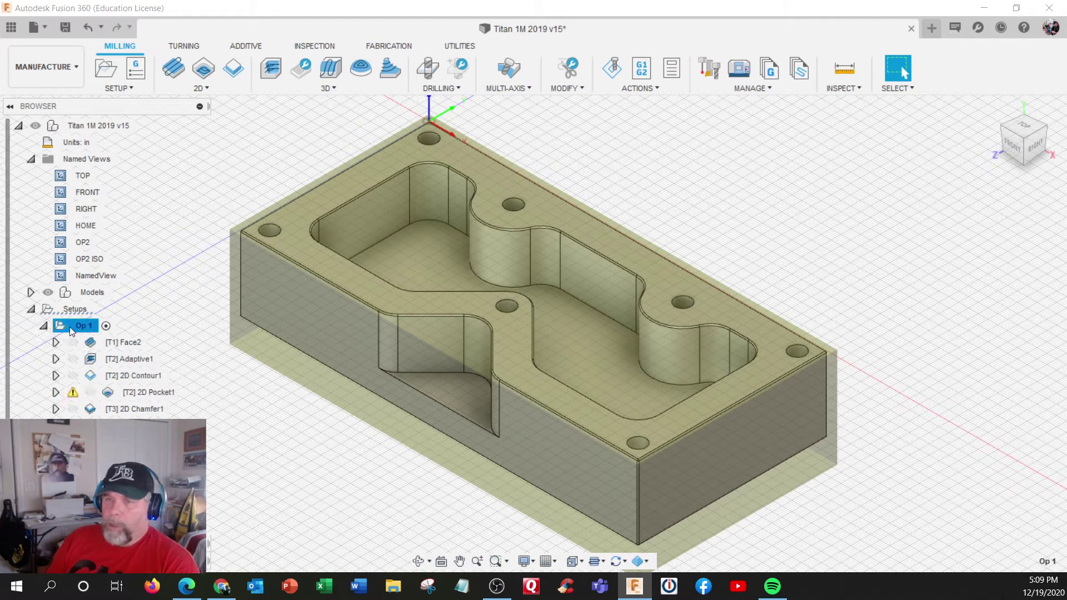
{"action": "left_click", "coordinate": [130, 359]}
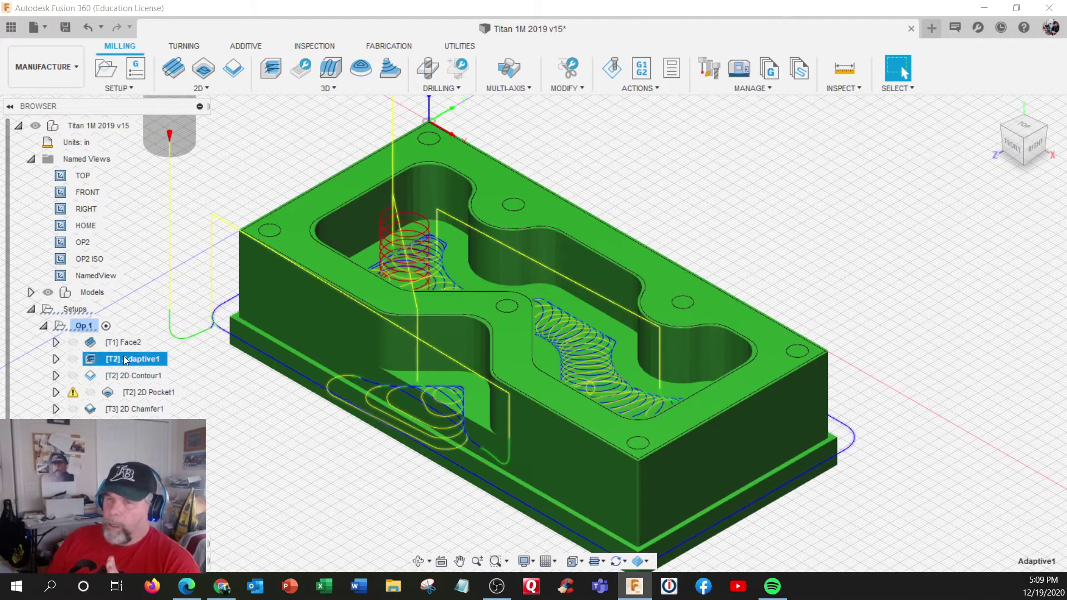
{"action": "left_click", "coordinate": [76, 326]}
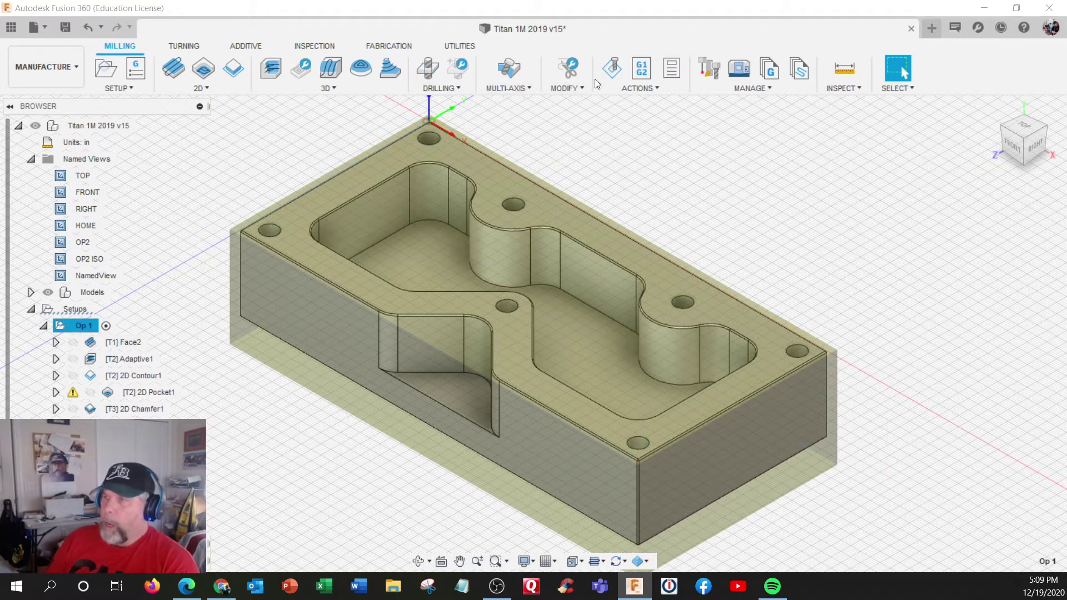
{"action": "left_click", "coordinate": [643, 69]}
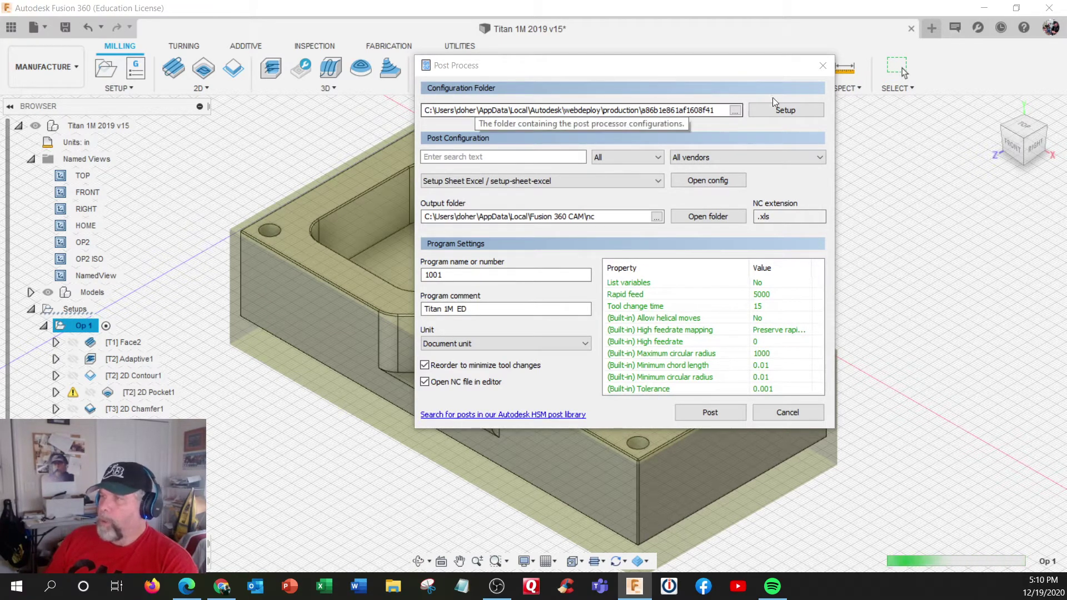
{"action": "left_click", "coordinate": [824, 66]}
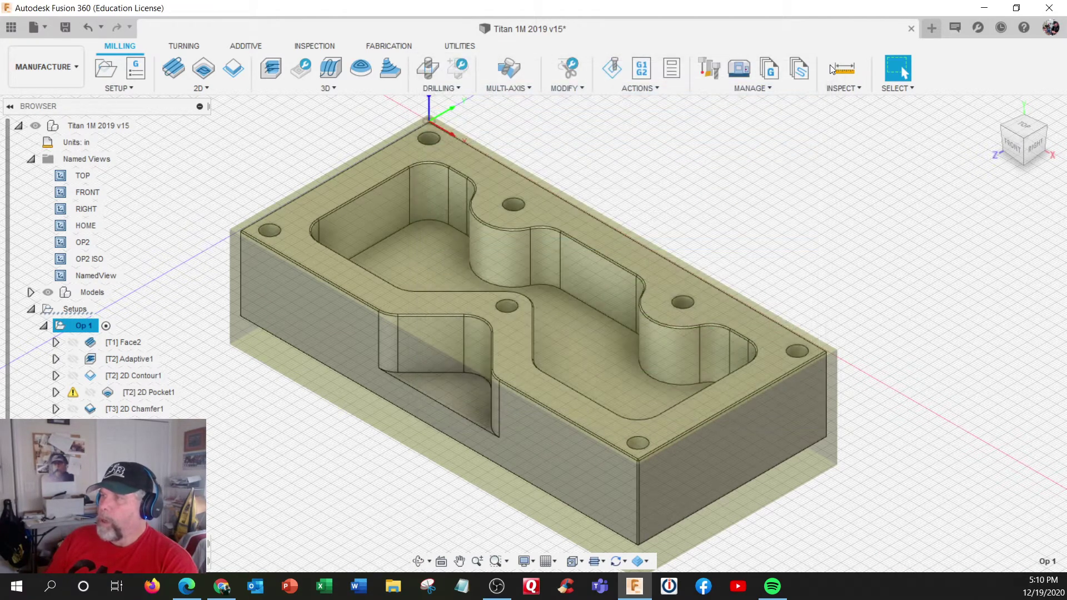
{"action": "left_click", "coordinate": [1051, 28]}
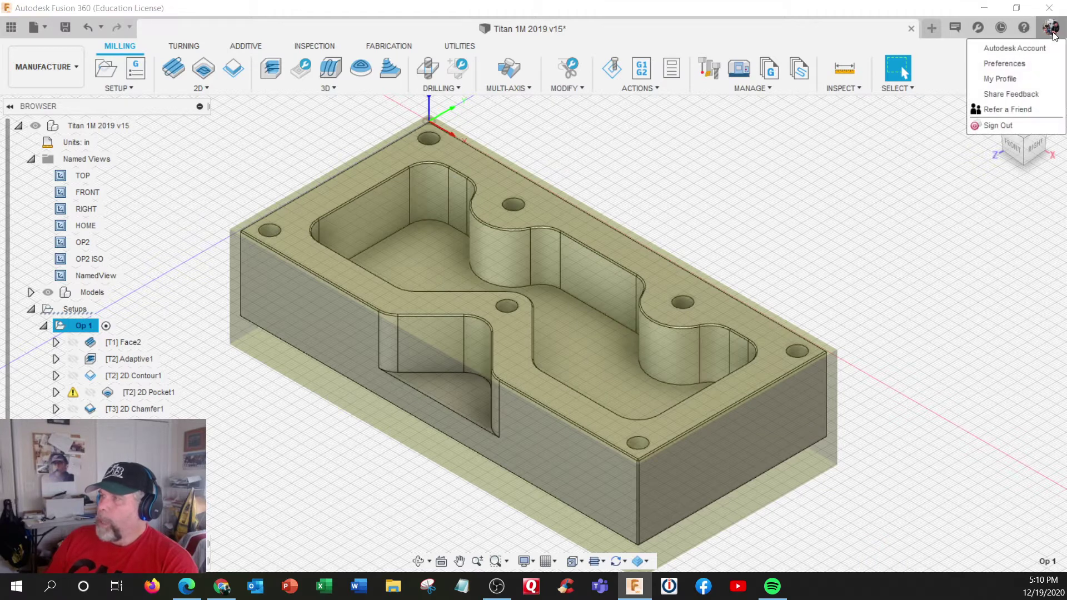
{"action": "left_click", "coordinate": [1009, 67]}
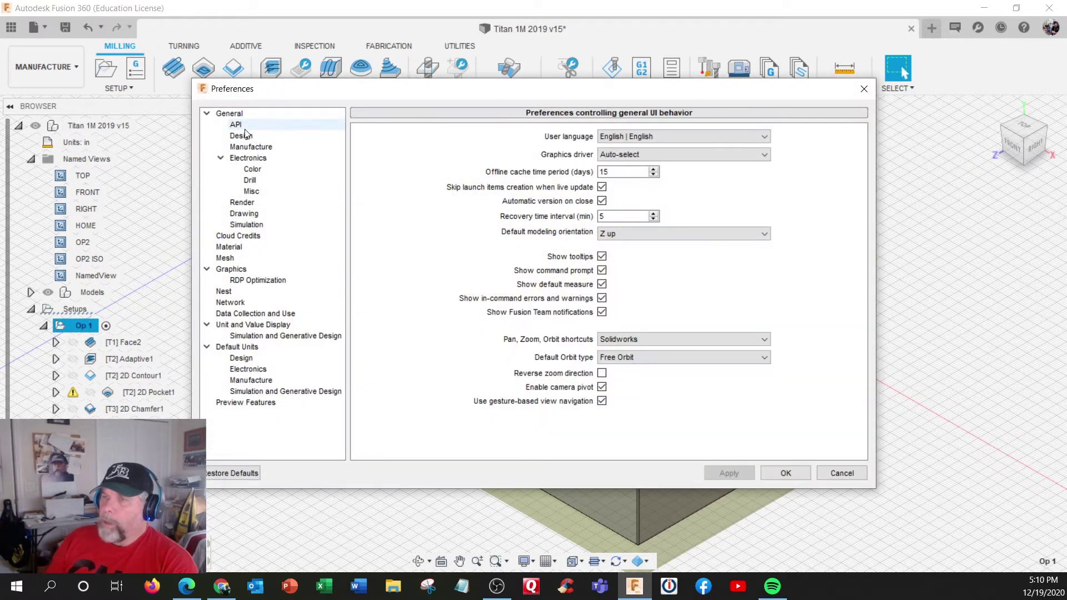
{"action": "left_click", "coordinate": [250, 147]}
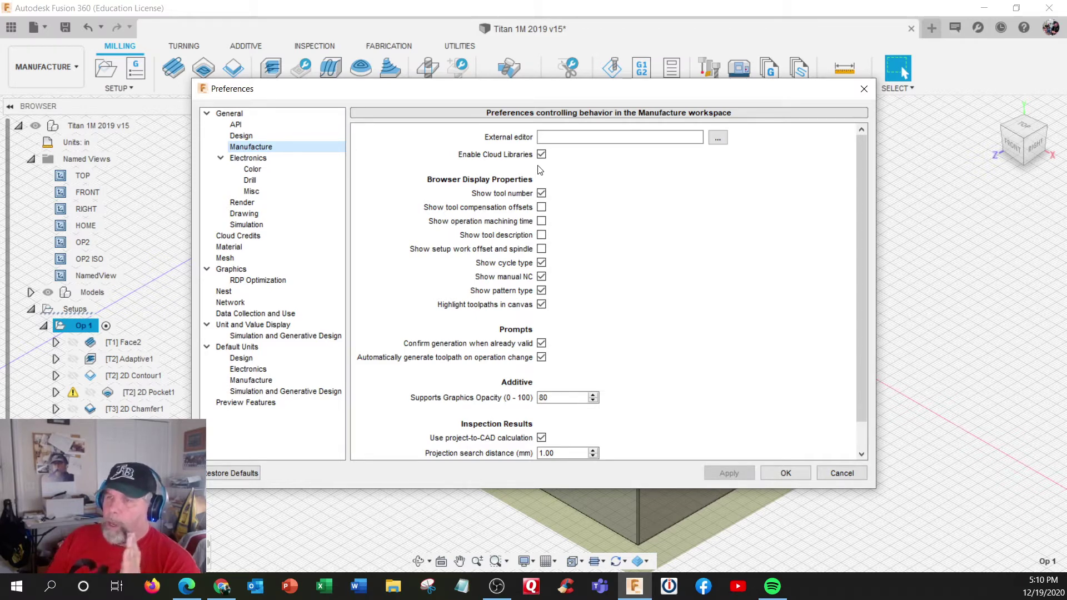
{"action": "left_click", "coordinate": [786, 473]}
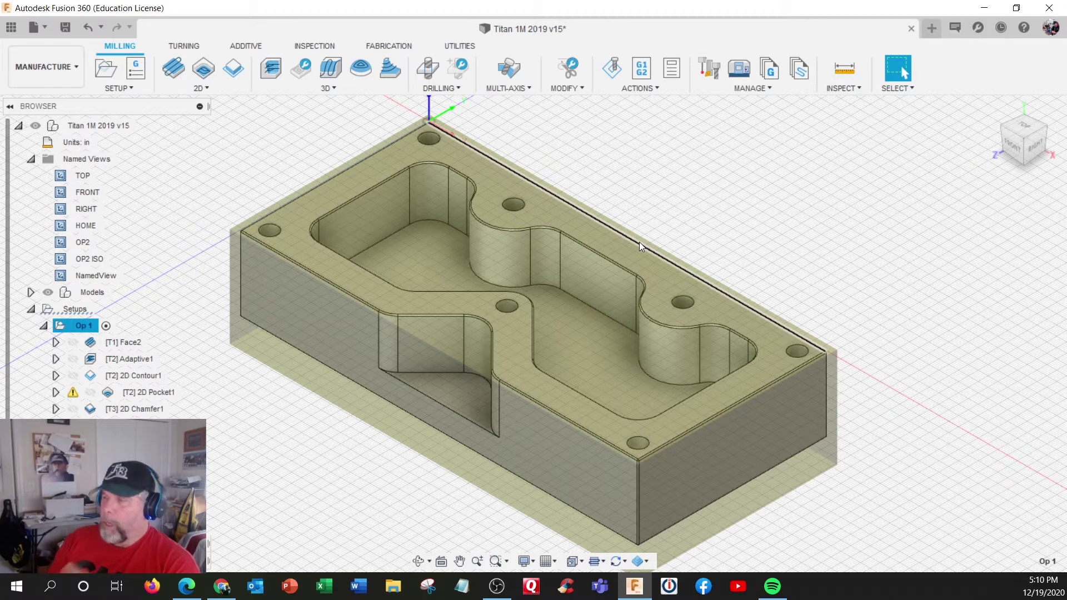
Switch Post Process to cloud posts and select the STC HAAS (Classic) / STC Haas Mill post.
{"action": "left_click", "coordinate": [641, 76]}
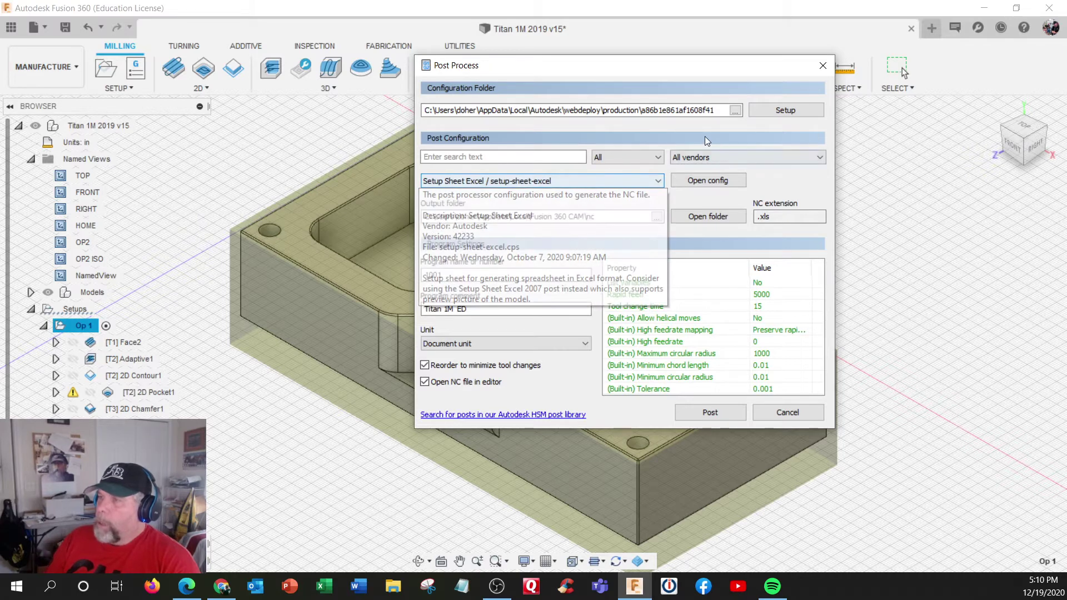
{"action": "left_click", "coordinate": [754, 158]}
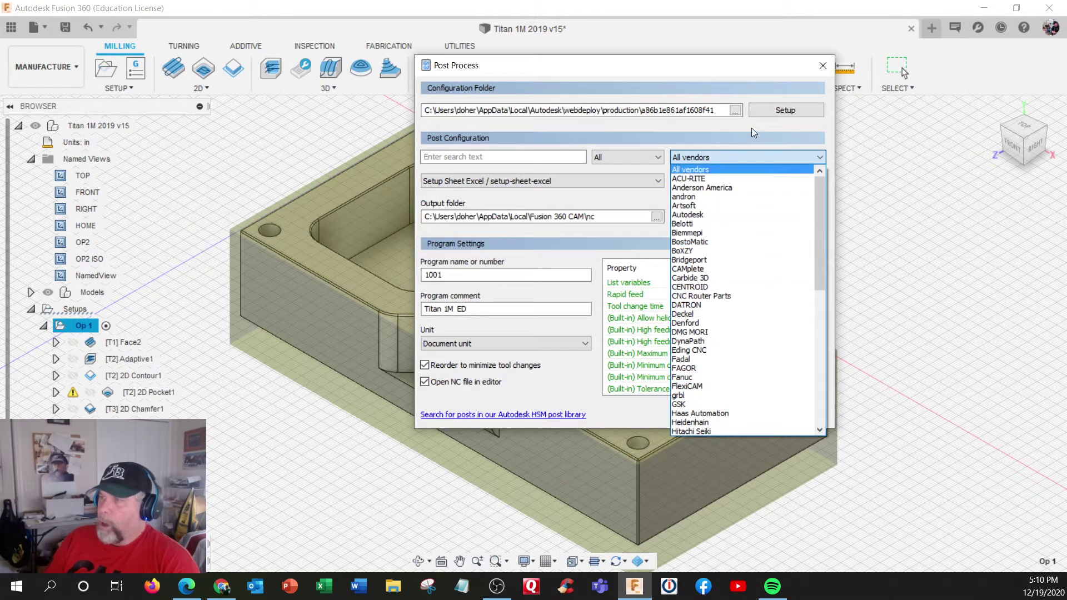
{"action": "left_click", "coordinate": [774, 114]}
{"action": "left_click", "coordinate": [774, 114]}
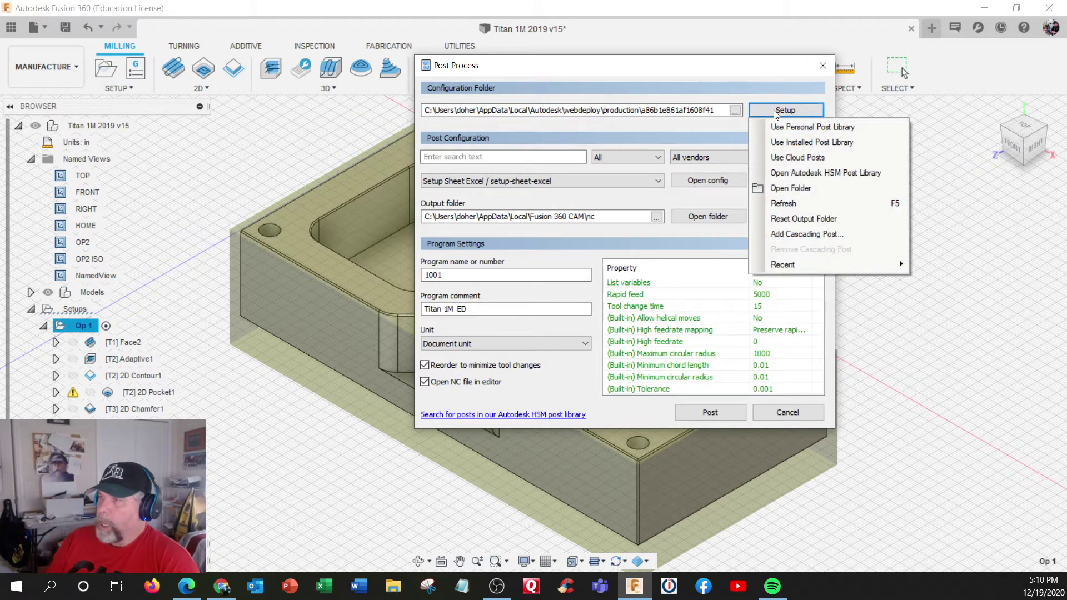
{"action": "left_click", "coordinate": [784, 156]}
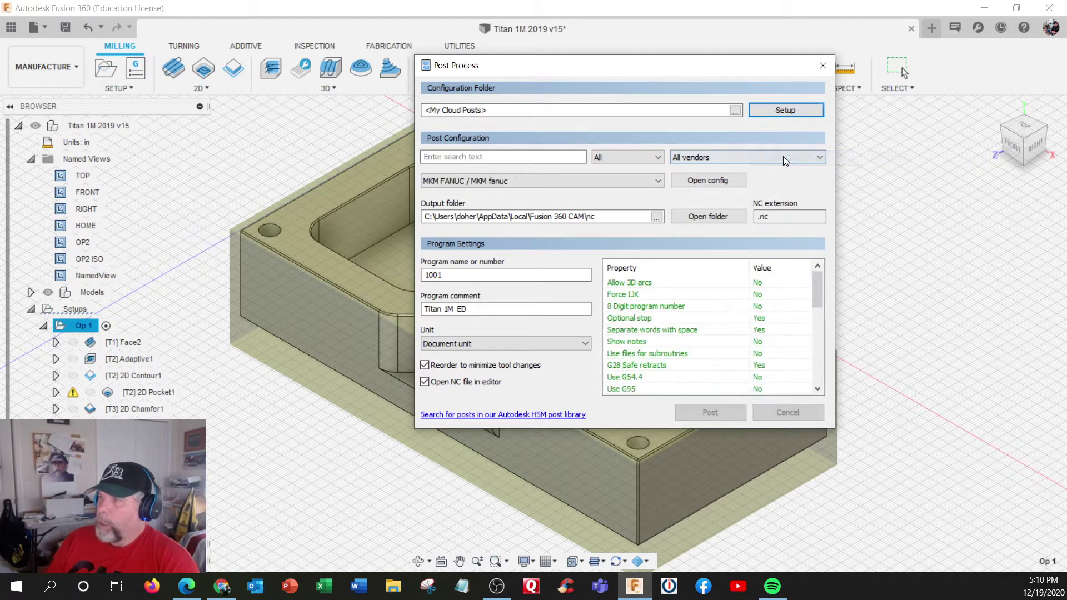
{"action": "left_click", "coordinate": [656, 182]}
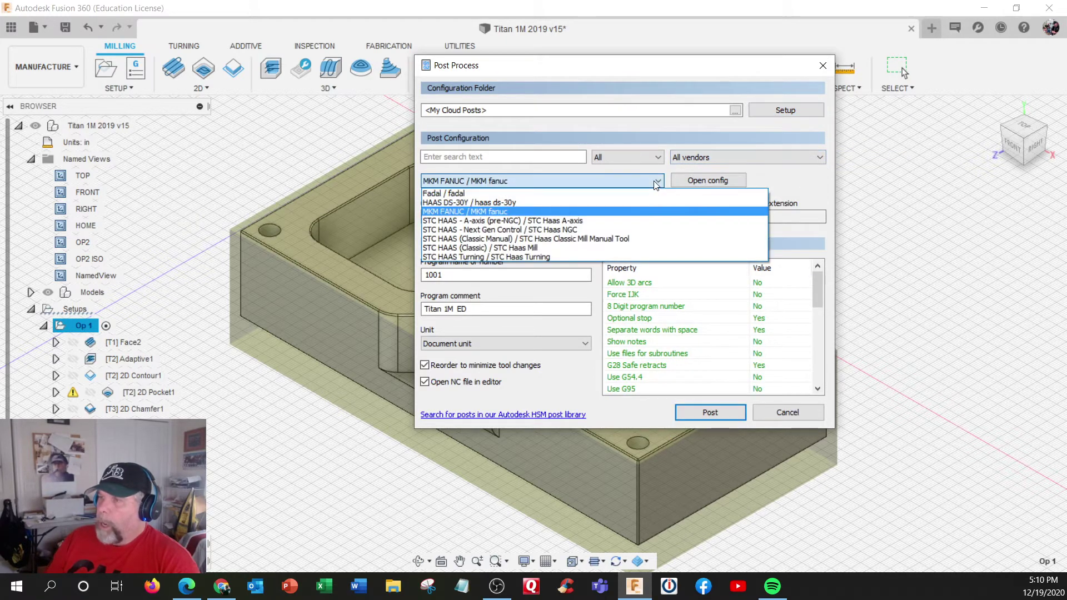
{"action": "left_click", "coordinate": [452, 248]}
Confirm program number 1001 and comment 'Titan 1M ED'.
{"action": "left_click_drag", "start_coordinate": [453, 274], "coordinate": [413, 273]}
{"action": "left_click_drag", "start_coordinate": [512, 309], "coordinate": [424, 299]}
{"action": "left_click", "coordinate": [492, 303]}
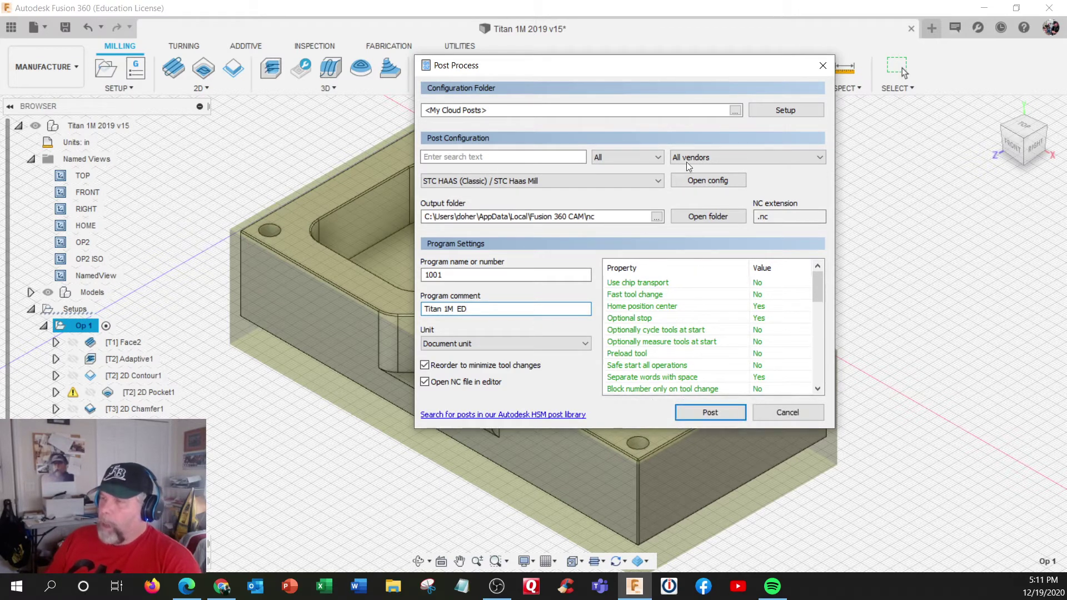
Post the code and save it as file 1001 on USB Drive (H:).
{"action": "left_click", "coordinate": [714, 411]}
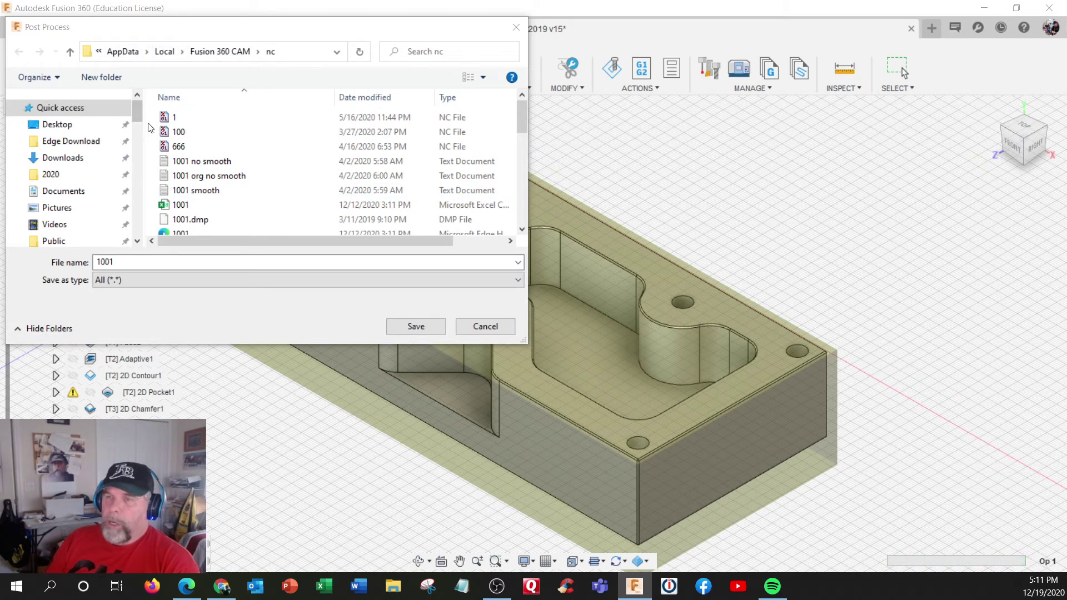
{"action": "left_click_drag", "start_coordinate": [139, 111], "coordinate": [137, 222]}
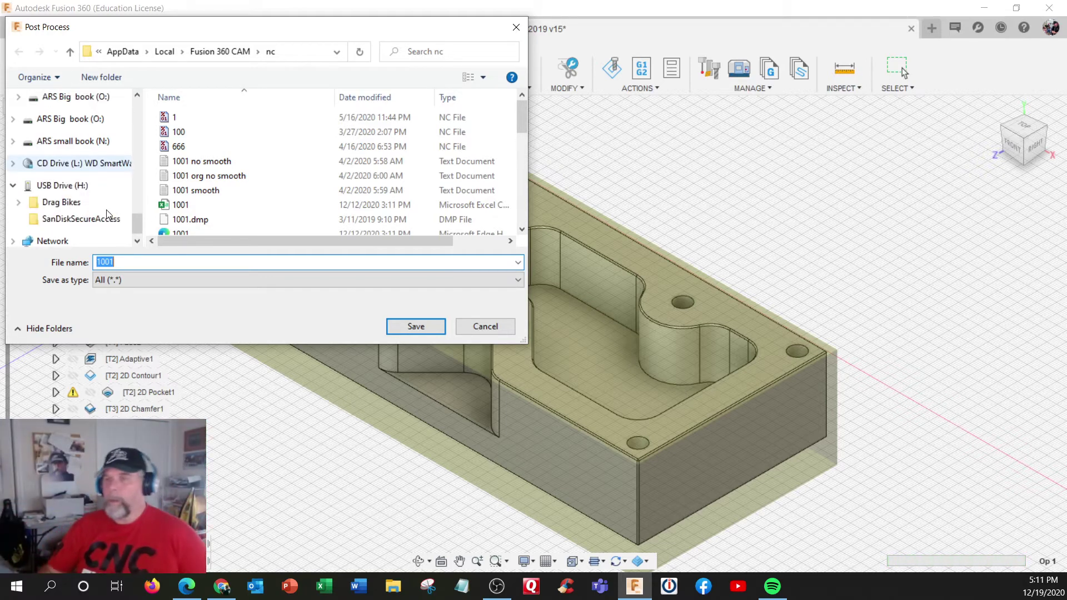
{"action": "left_click", "coordinate": [69, 185]}
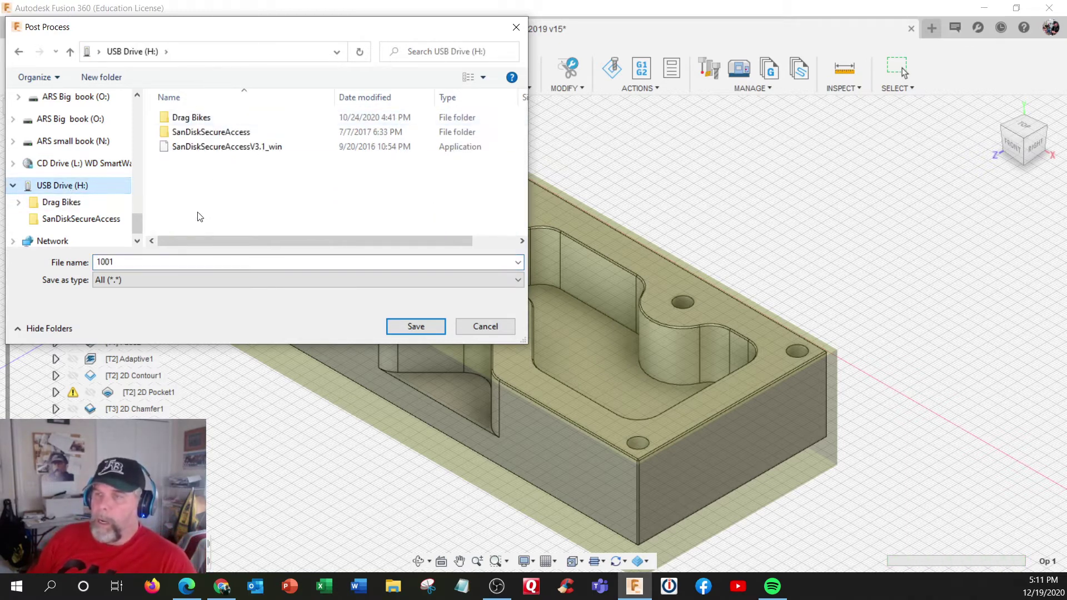
{"action": "double_click", "coordinate": [124, 261]}
{"action": "left_click", "coordinate": [124, 261]}
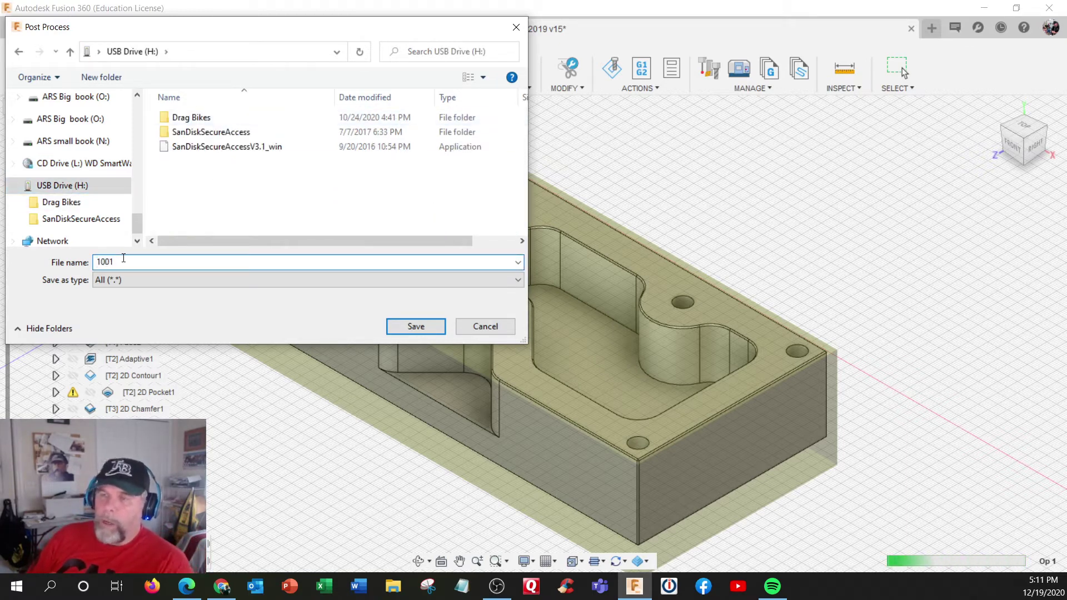
{"action": "left_click", "coordinate": [410, 329]}
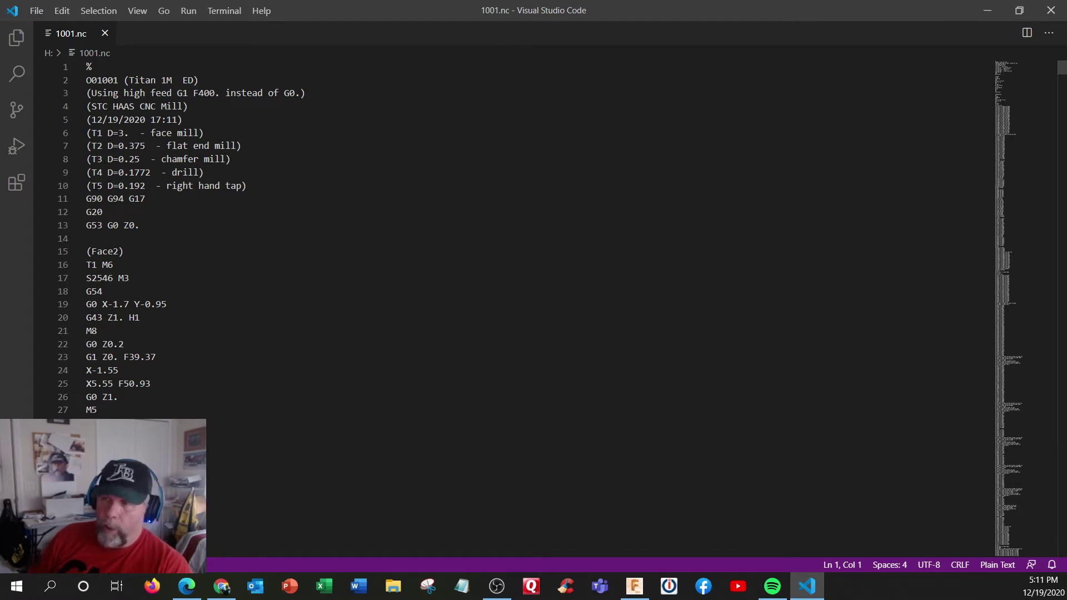
Review the tool list comments and G54 work offset in the 1001.nc header.
{"action": "left_click_drag", "start_coordinate": [86, 133], "coordinate": [167, 185]}
{"action": "left_click", "coordinate": [158, 203]}
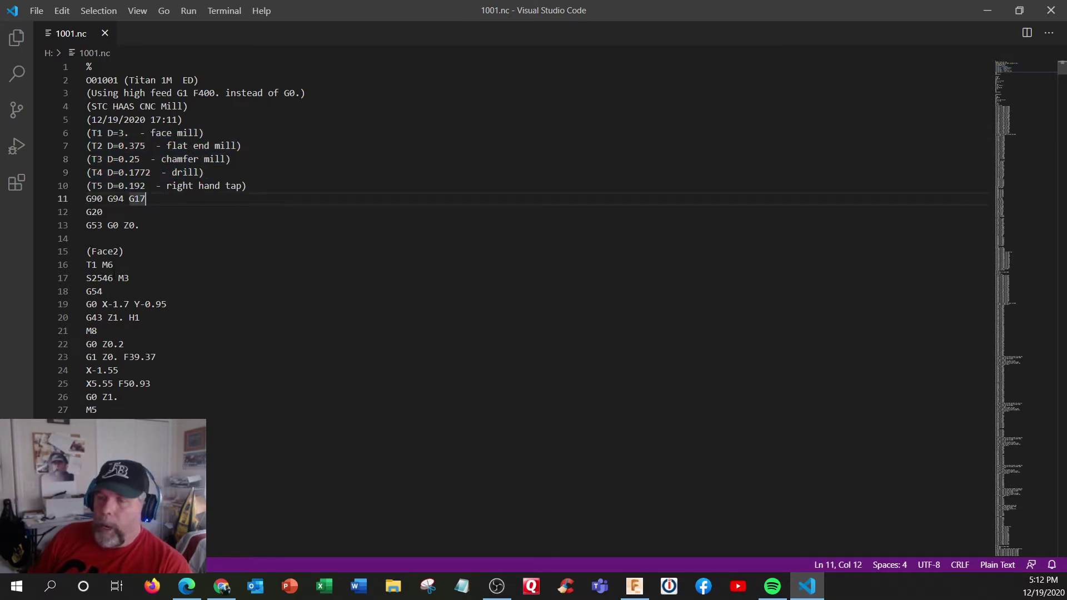
{"action": "left_click_drag", "start_coordinate": [86, 292], "coordinate": [109, 291]}
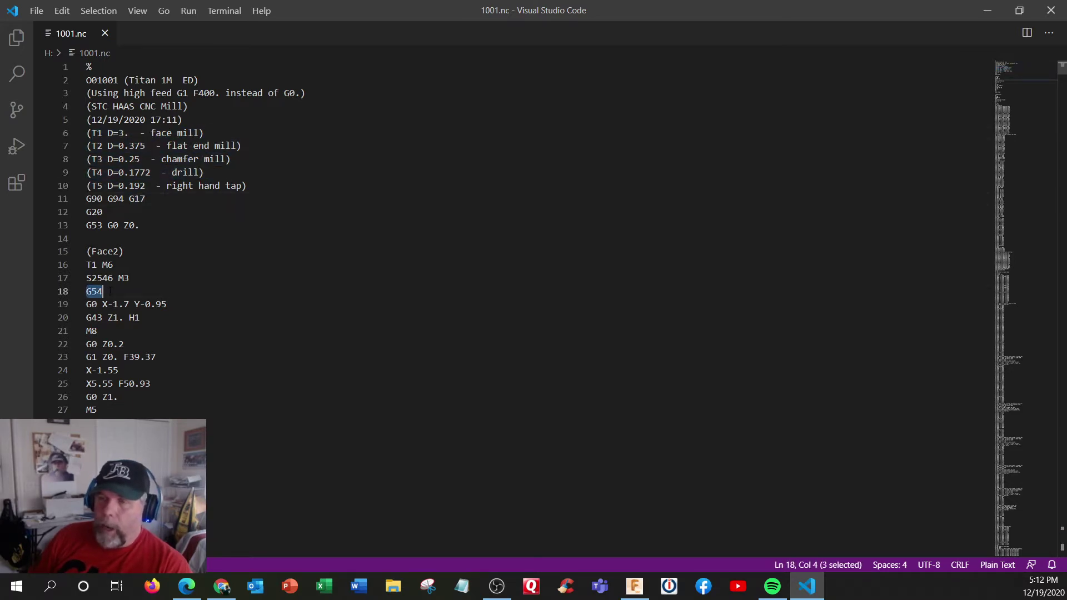
{"action": "left_click", "coordinate": [169, 290]}
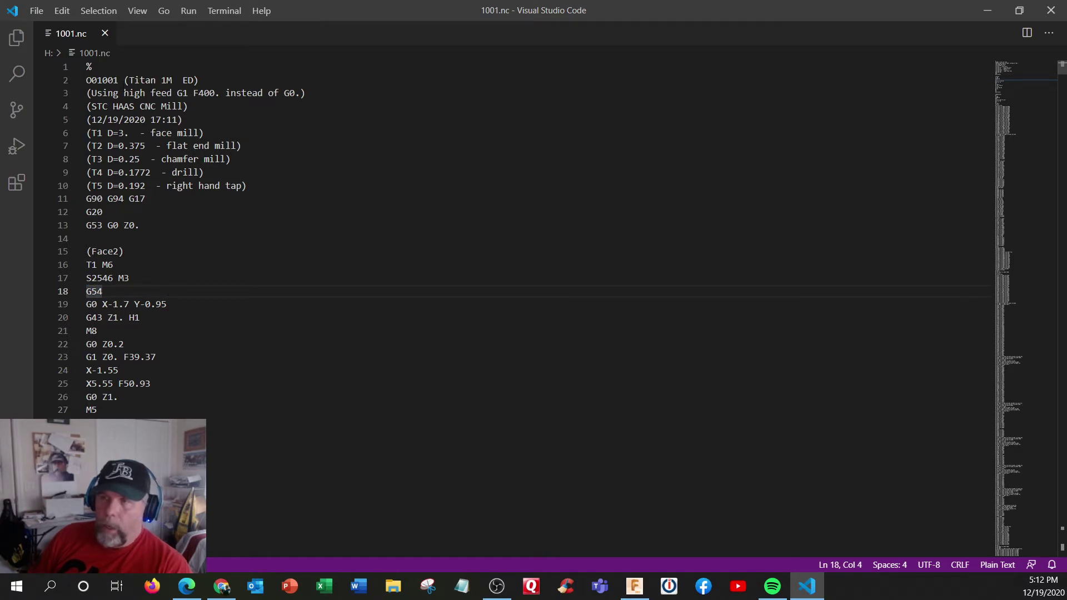
Check the program name, HAAS machine line and date stamp, then close VS Code.
{"action": "left_click_drag", "start_coordinate": [129, 81], "coordinate": [195, 80]}
{"action": "left_click", "coordinate": [197, 102]}
{"action": "left_click_drag", "start_coordinate": [90, 106], "coordinate": [197, 107]}
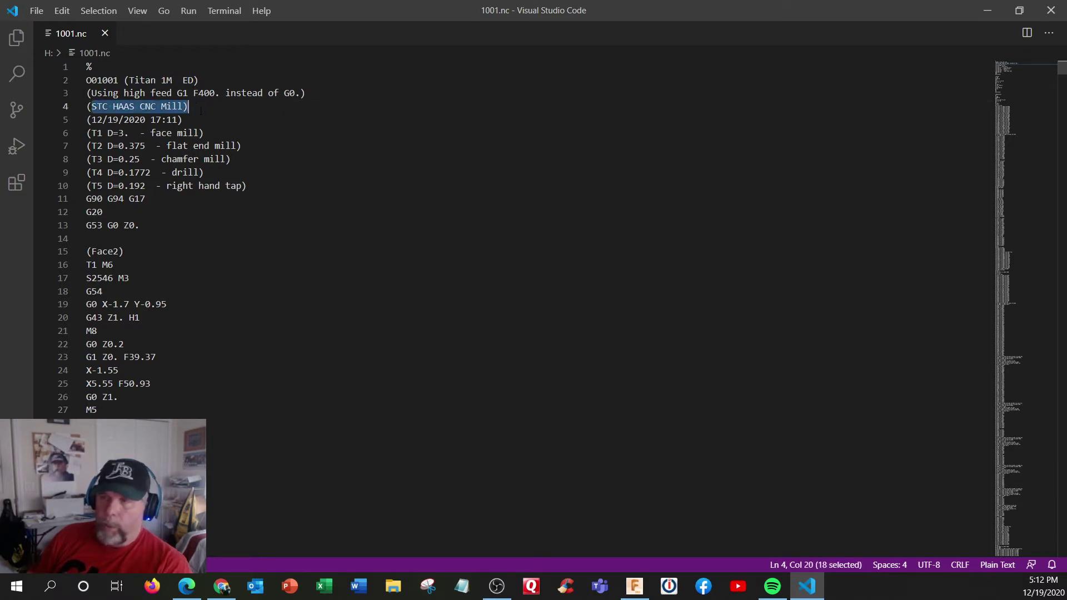
{"action": "left_click_drag", "start_coordinate": [90, 120], "coordinate": [192, 120]}
{"action": "left_click", "coordinate": [212, 133]}
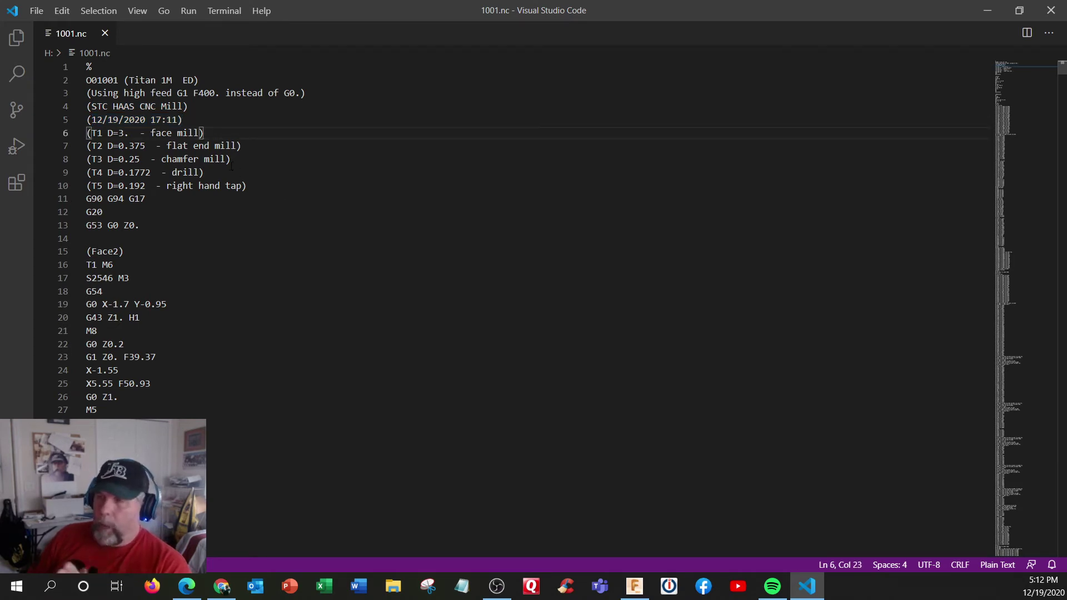
{"action": "left_click", "coordinate": [1052, 10]}
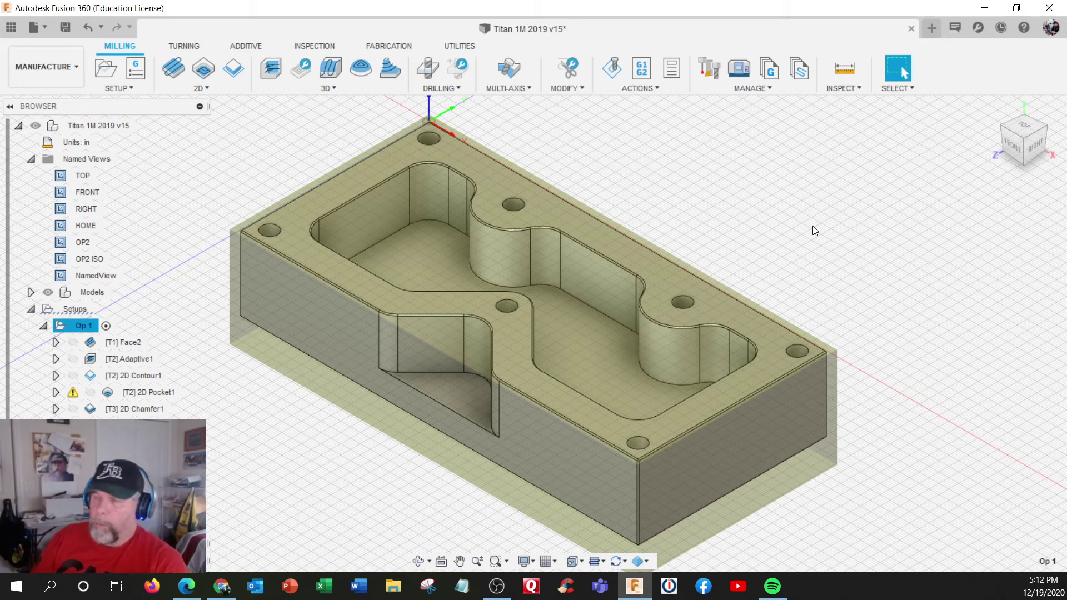
{"action": "scroll", "coordinate": [416, 148], "scroll_direction": "up", "scroll_amount": 2}
{"action": "left_click", "coordinate": [1024, 127]}
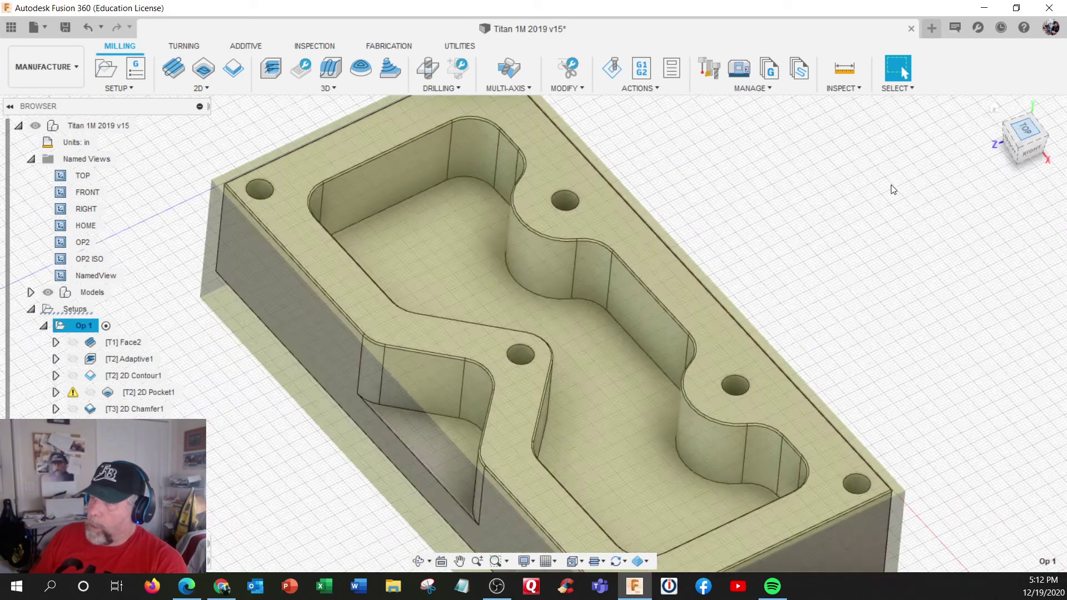
{"action": "left_click", "coordinate": [1044, 107]}
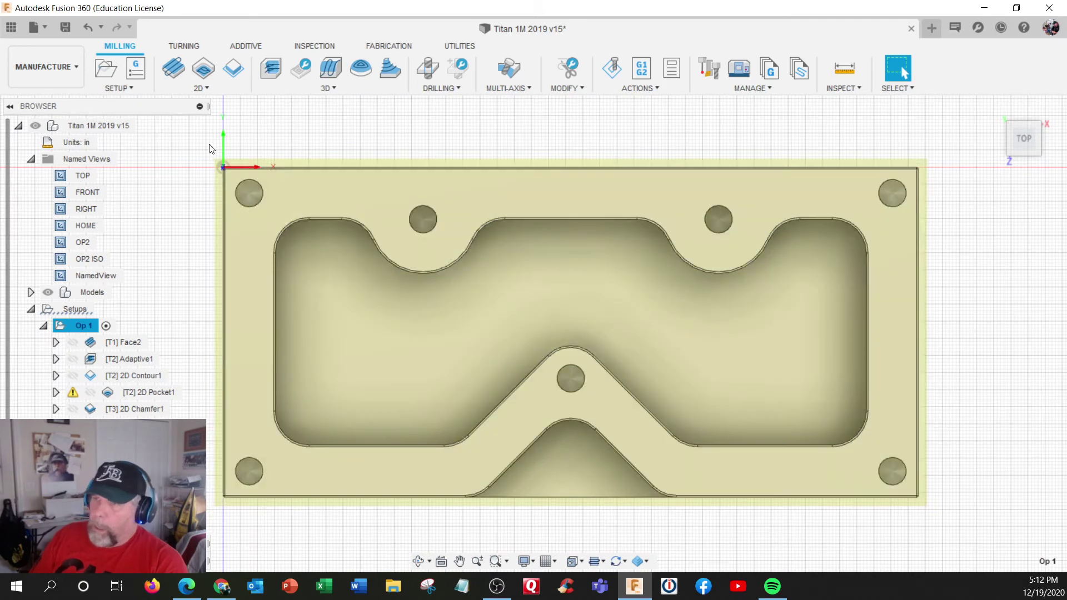
{"action": "middle_click_drag", "start_coordinate": [211, 170], "coordinate": [248, 159], "text": "shift"}
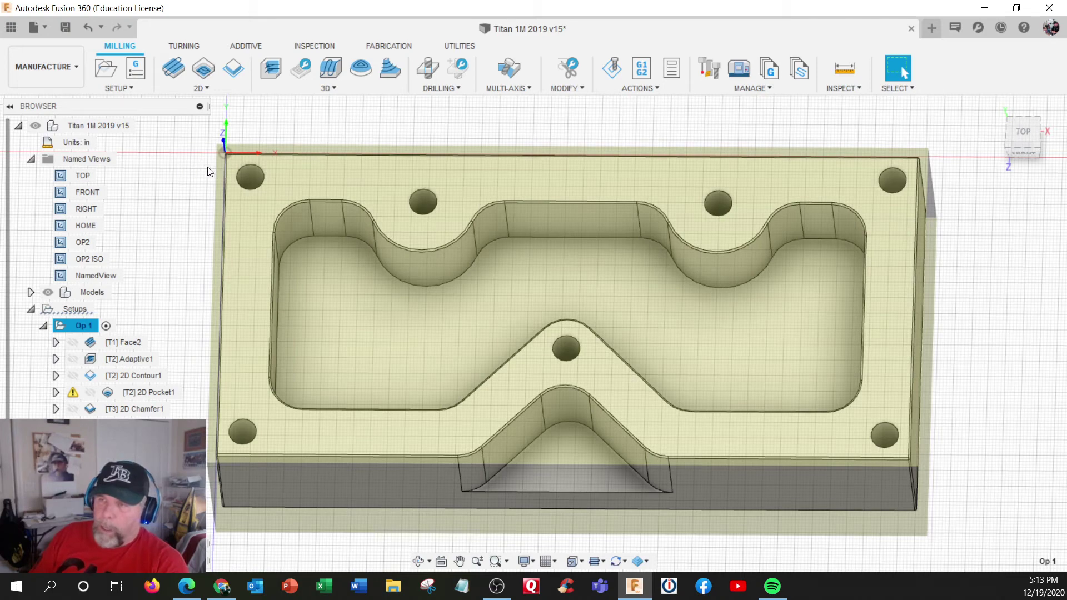
{"action": "mouse_move", "coordinate": [227, 167]}
{"action": "middle_mouse_down", "text": "shift"}
{"action": "mouse_move", "coordinate": [227, 97]}
{"action": "mouse_move", "coordinate": [217, 171]}
{"action": "middle_mouse_up", "text": "shift"}
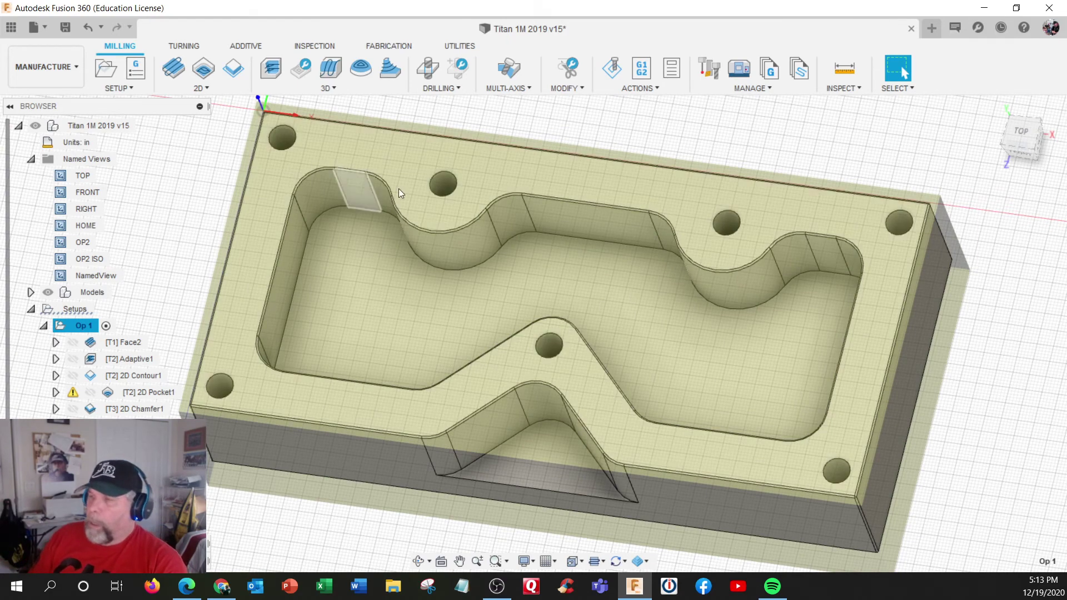
{"action": "scroll", "coordinate": [472, 245], "scroll_direction": "down", "scroll_amount": 5}
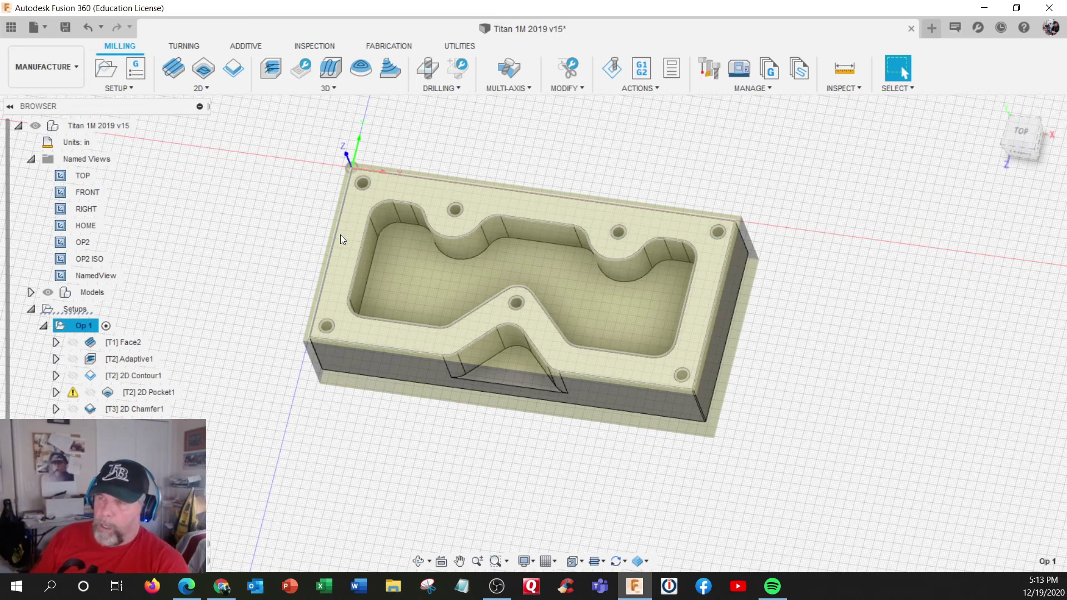
{"action": "middle_click_drag", "start_coordinate": [341, 234], "coordinate": [368, 191], "text": "shift"}
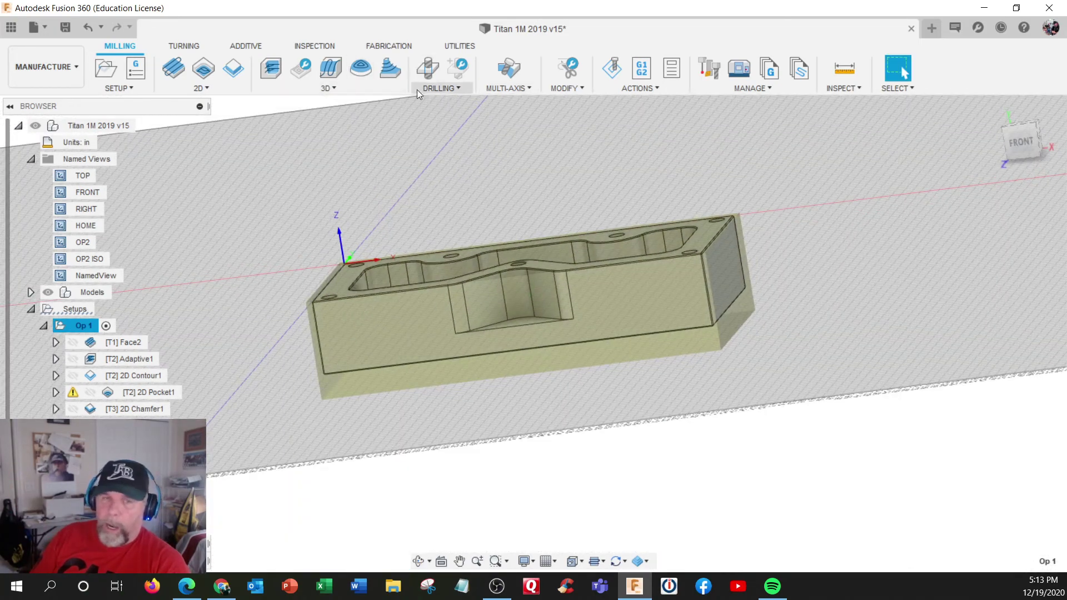
{"action": "middle_click_drag", "start_coordinate": [419, 106], "coordinate": [414, 190], "text": "shift"}
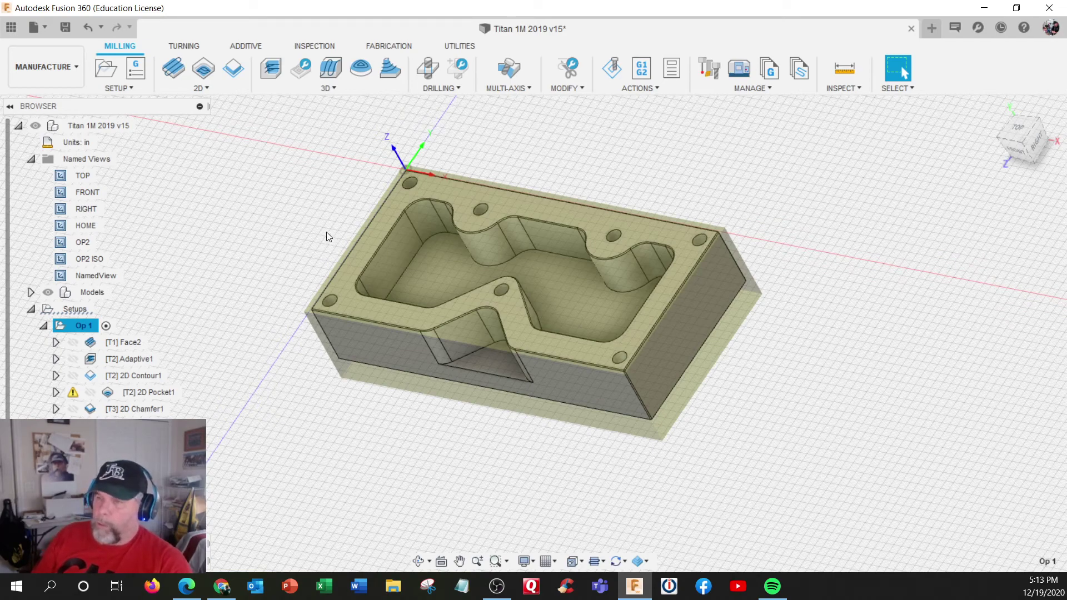
Jump to the OP2 named view and orbit to see the stock's underside from above.
{"action": "double_click", "coordinate": [83, 242]}
{"action": "middle_click_drag", "start_coordinate": [831, 415], "coordinate": [826, 362], "text": "shift"}
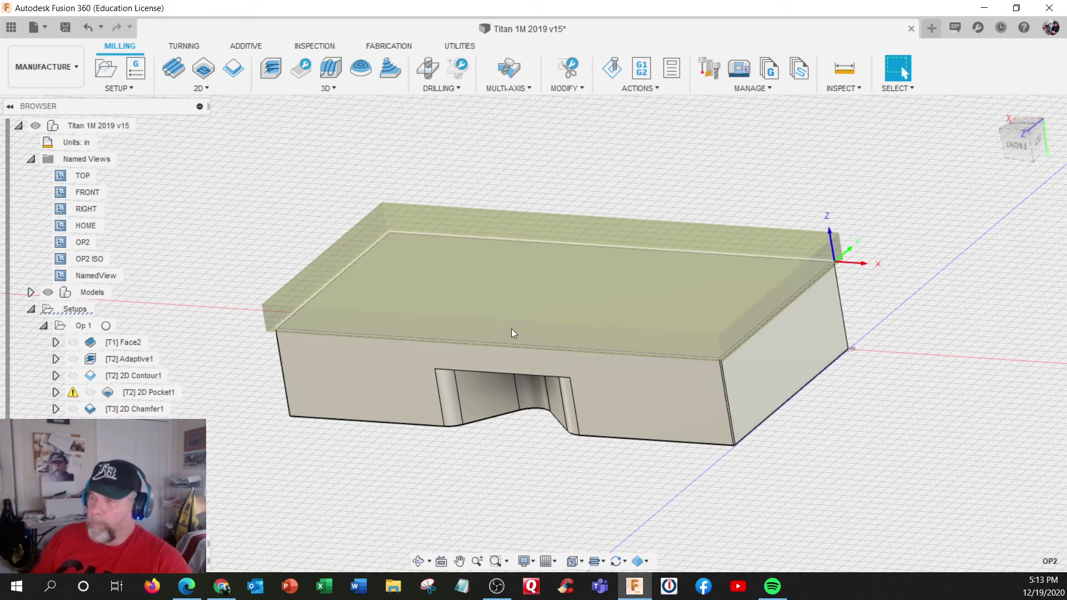
{"action": "middle_click_drag", "start_coordinate": [513, 345], "coordinate": [475, 287], "text": "shift"}
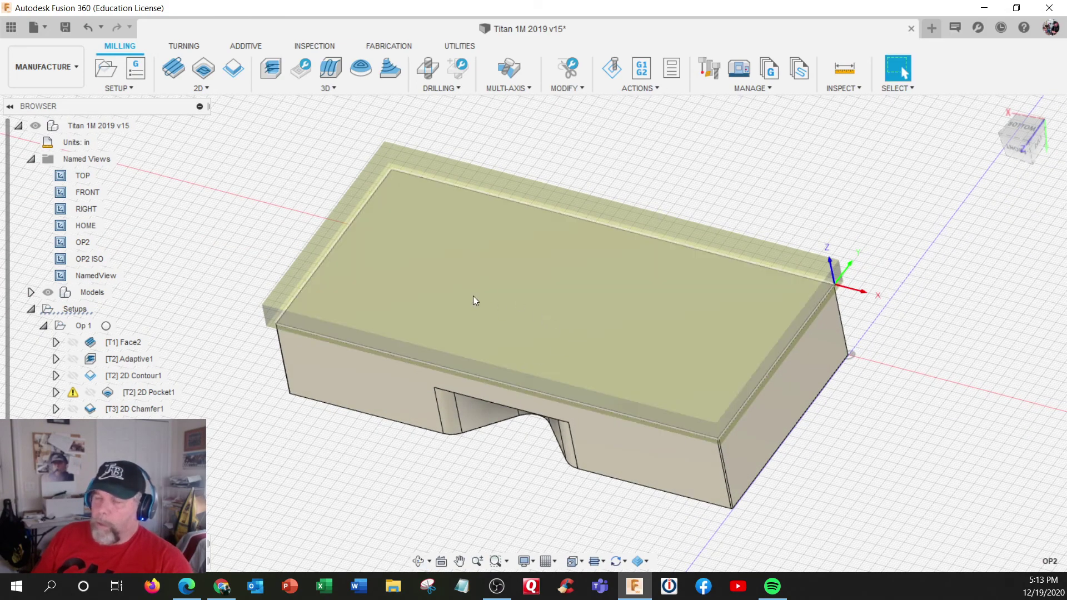